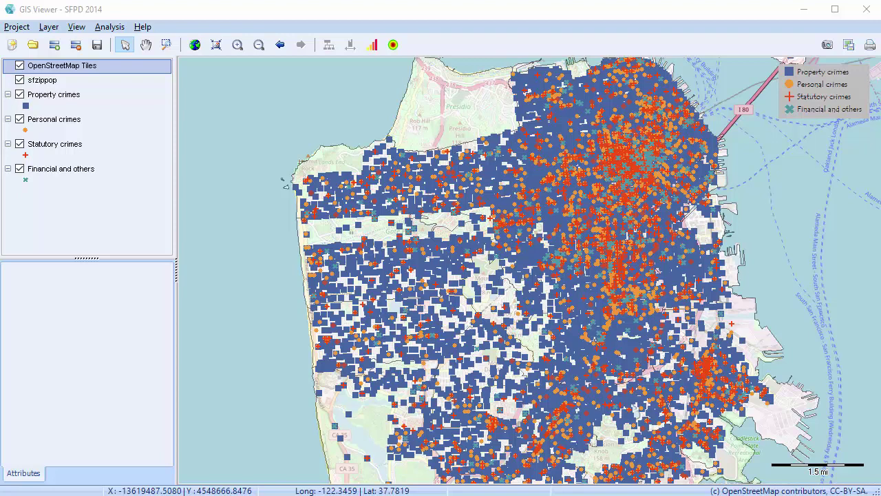
Step: Hide the Property, Personal, Statutory and Financial crime layers, then show the Analysis tools
{"action": "left_click", "coordinate": [20, 94]}
{"action": "left_click", "coordinate": [20, 119]}
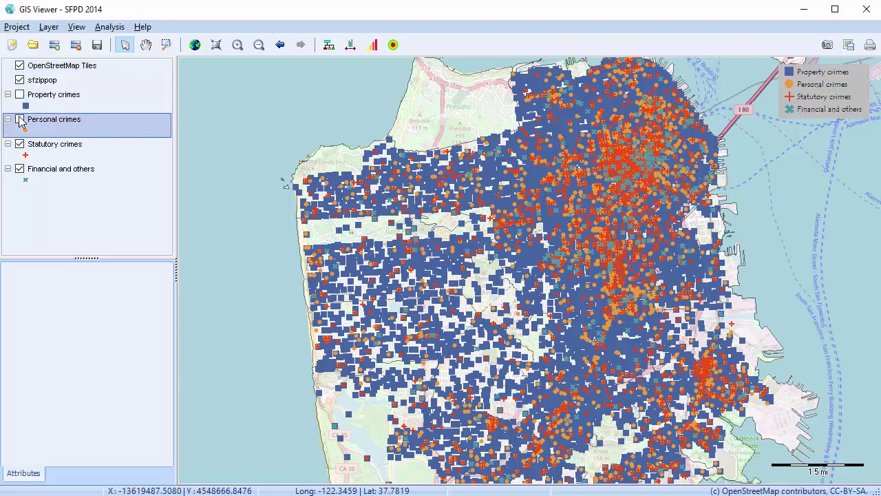
{"action": "left_click", "coordinate": [20, 144]}
{"action": "left_click", "coordinate": [20, 169]}
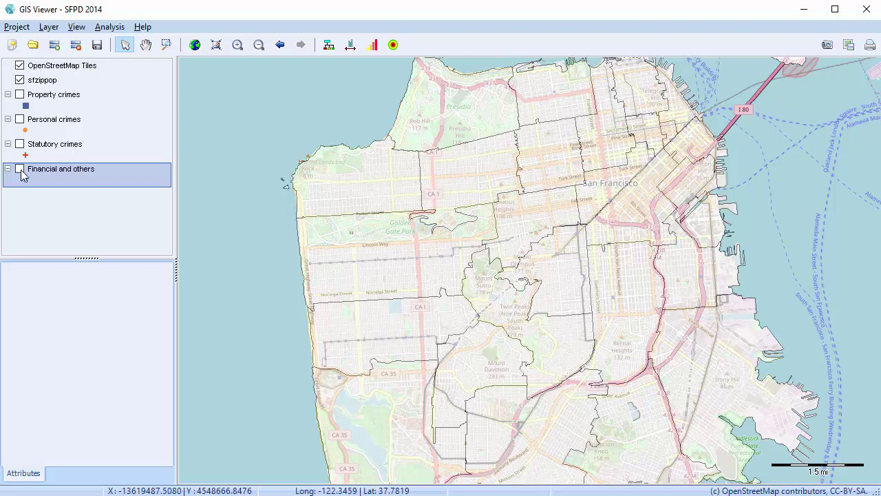
{"action": "left_click", "coordinate": [114, 28]}
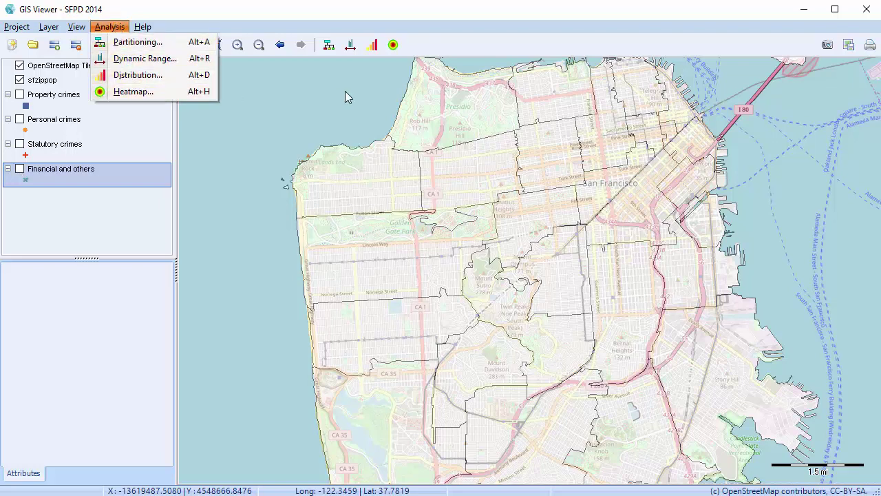
Step: Open Distribution settings for the sfzippop layer and list its mappable fields
{"action": "left_click", "coordinate": [374, 46]}
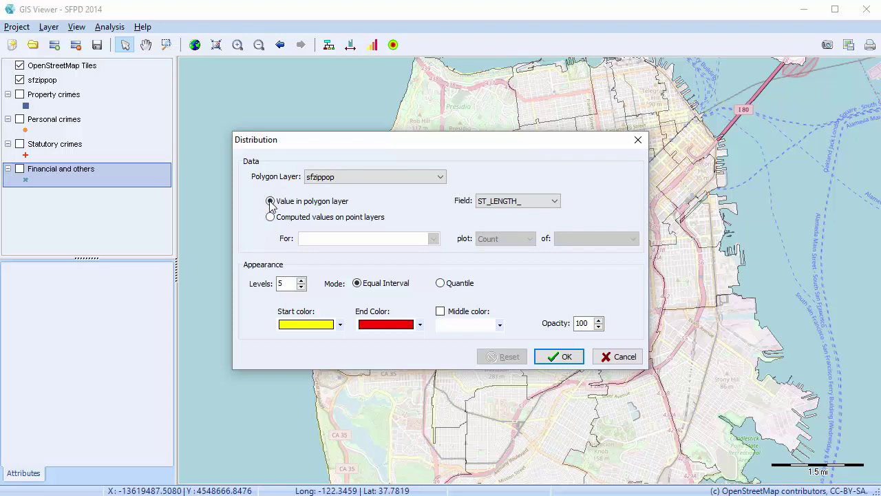
{"action": "left_click", "coordinate": [556, 203]}
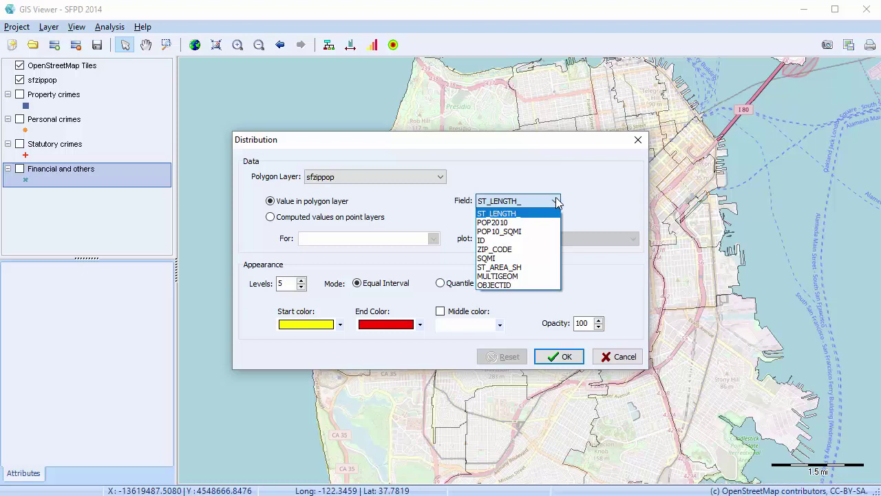
Step: Choose SQMI as the field to map
{"action": "key", "text": "Escape"}
{"action": "key", "text": "Up"}
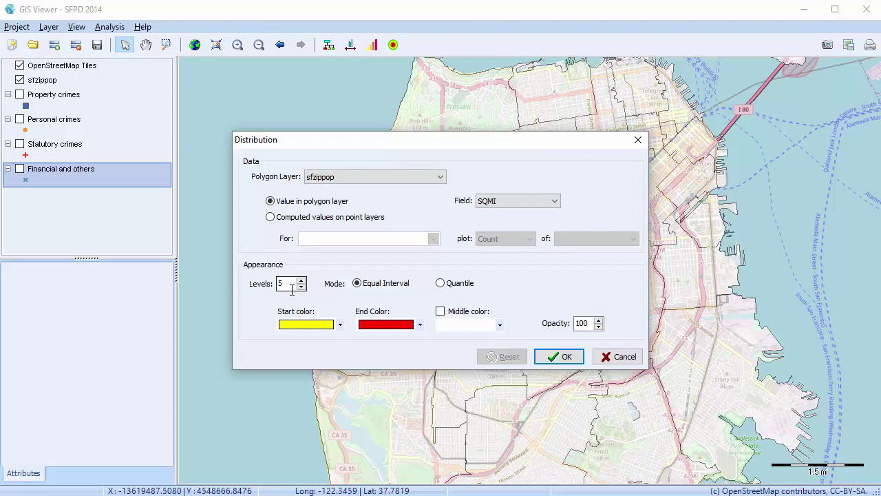
Step: Apply the five-class SQMI shading with a red middle colour and dark brownish-red end colour
{"action": "left_click", "coordinate": [441, 314]}
{"action": "left_click", "coordinate": [500, 325]}
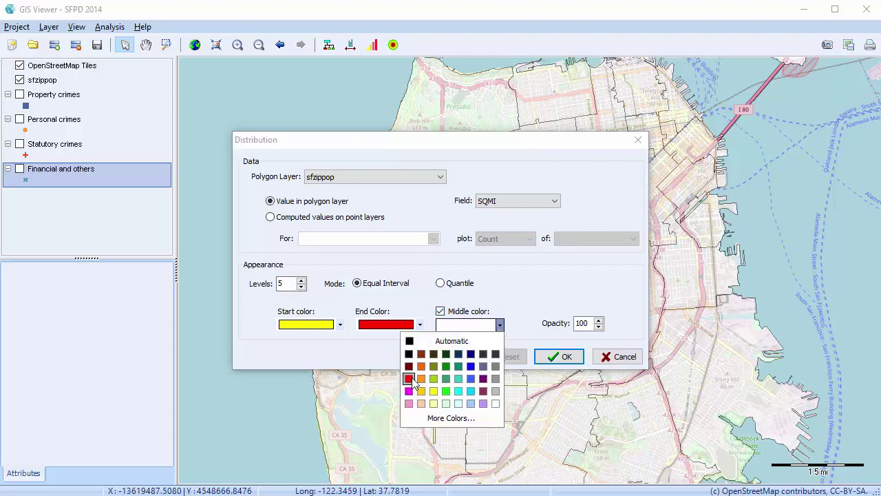
{"action": "left_click", "coordinate": [410, 378]}
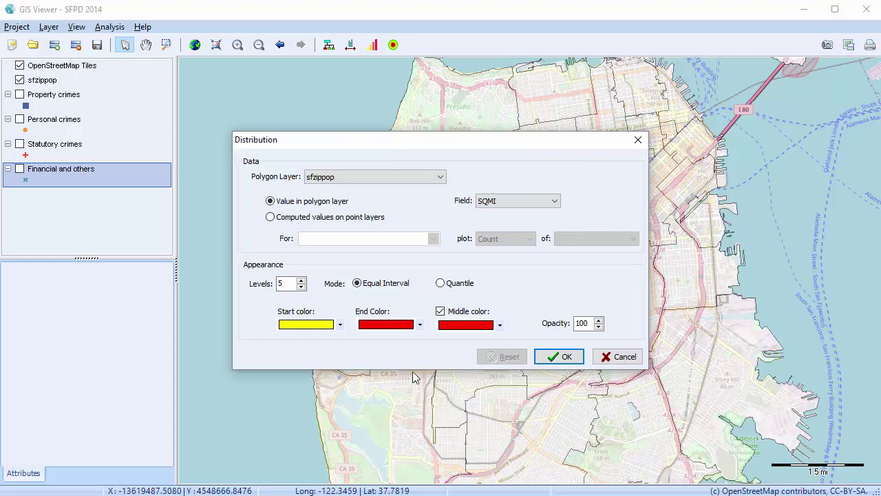
{"action": "left_click", "coordinate": [420, 325]}
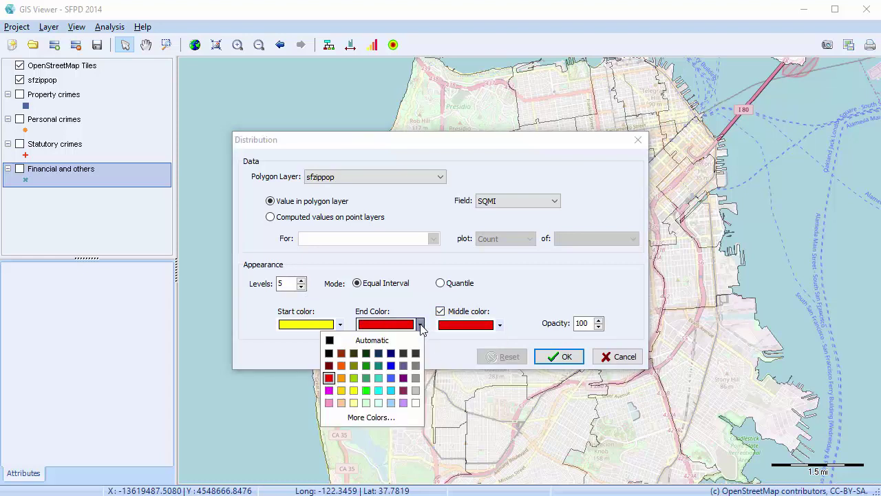
{"action": "left_click", "coordinate": [341, 353]}
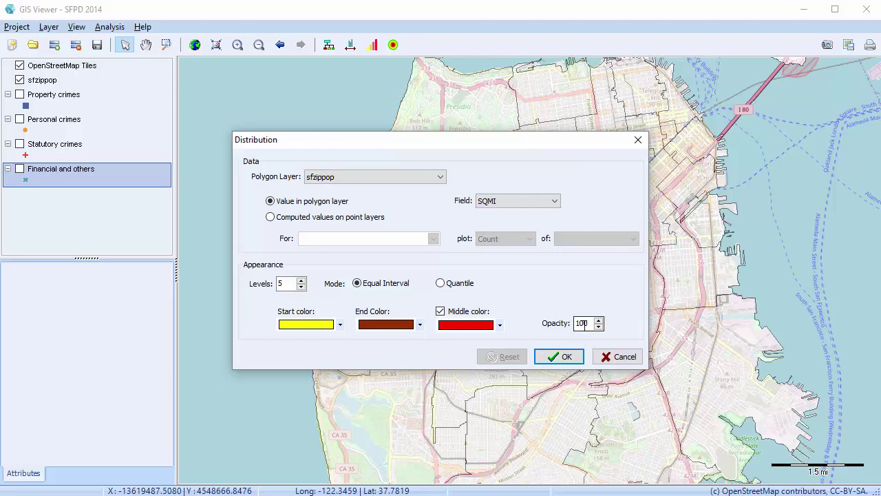
{"action": "left_click", "coordinate": [556, 356]}
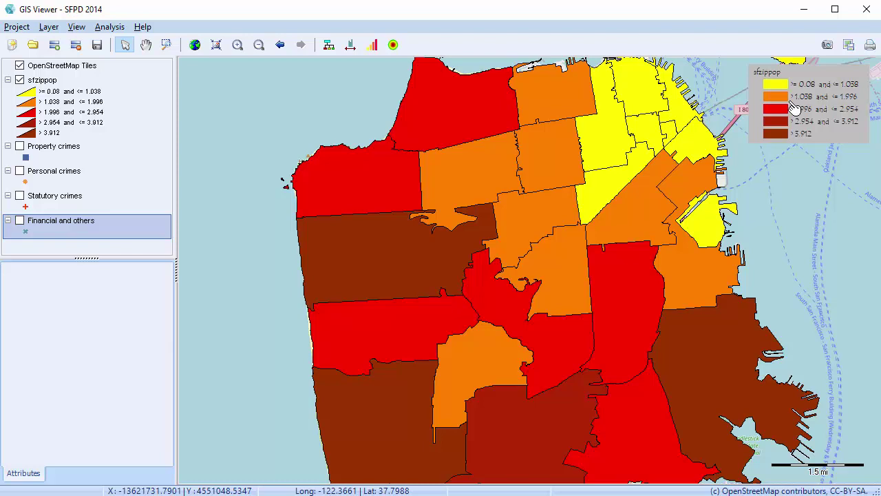
Step: Show the Financial and others crime points again
{"action": "left_click", "coordinate": [20, 221]}
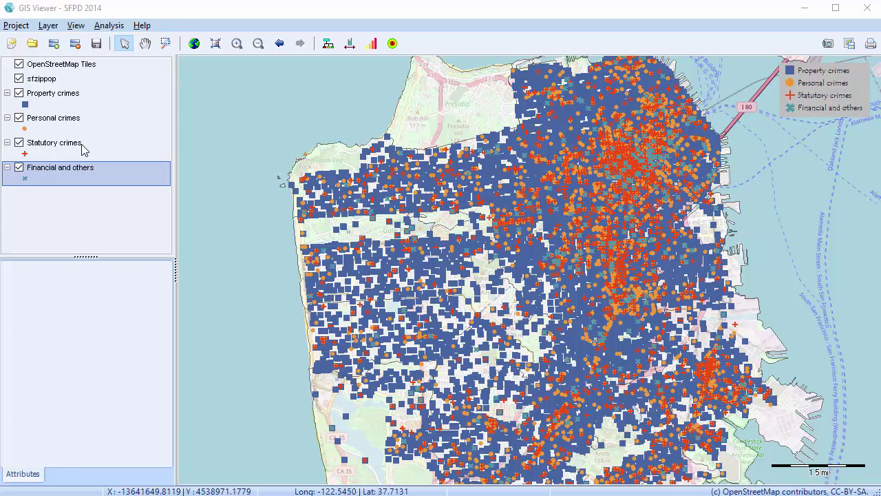
Step: Hide the Statutory, Personal and Property crime layers and reopen Distribution settings
{"action": "left_click", "coordinate": [18, 142]}
{"action": "left_click", "coordinate": [18, 118]}
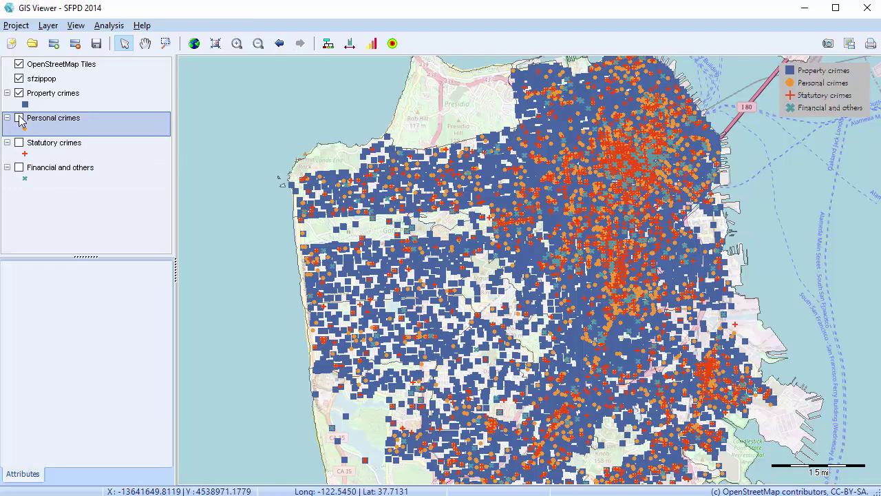
{"action": "left_click", "coordinate": [20, 94]}
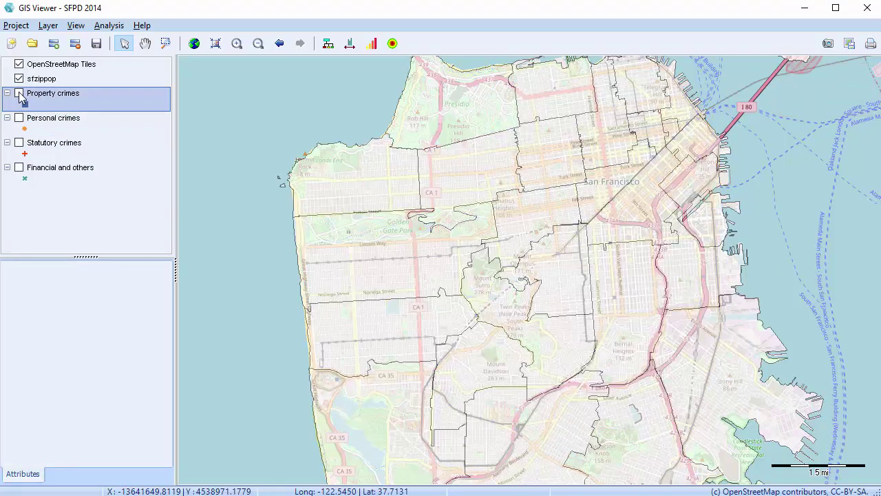
{"action": "left_click", "coordinate": [373, 44]}
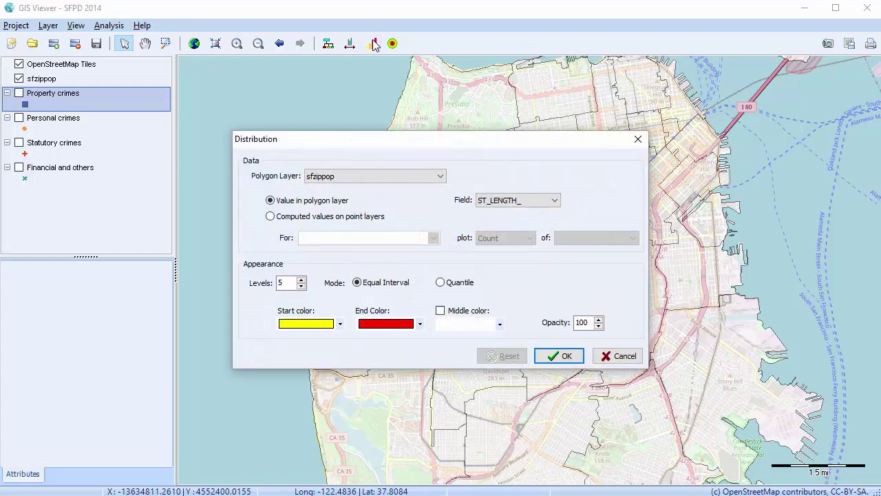
Step: Use computed point-layer values, counting Personal crimes within each zip code
{"action": "left_click", "coordinate": [270, 217]}
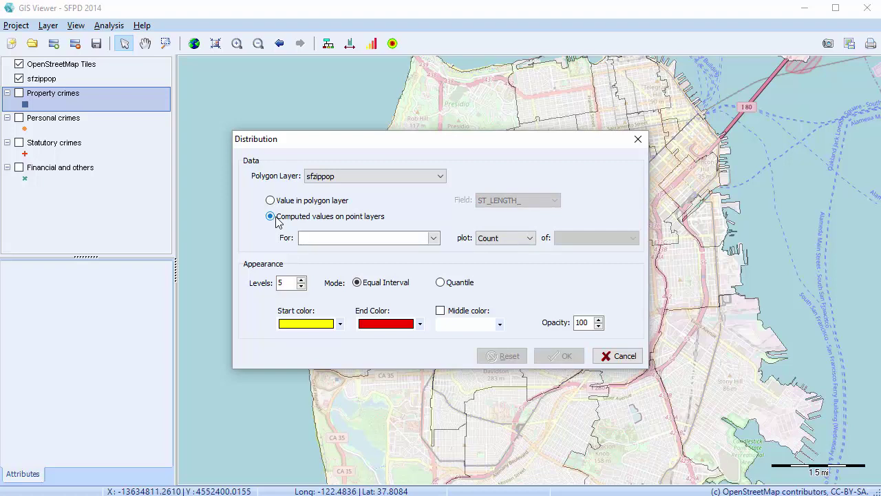
{"action": "left_click", "coordinate": [433, 238]}
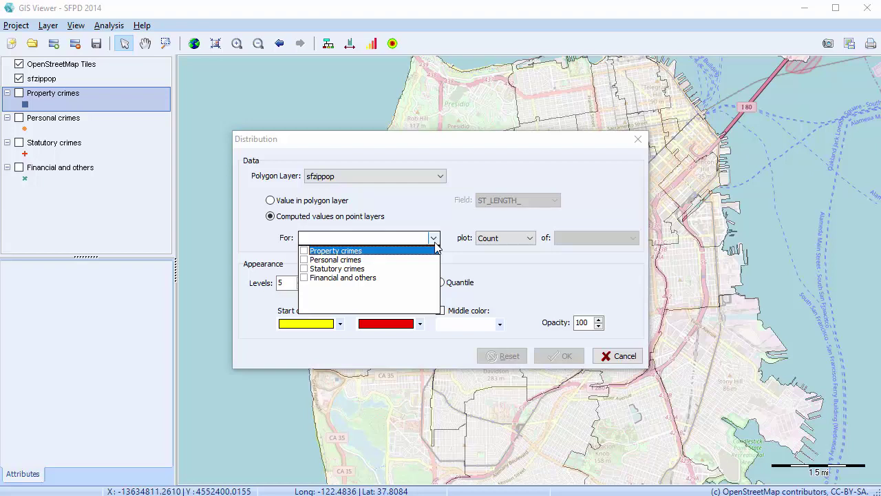
{"action": "left_click", "coordinate": [304, 261]}
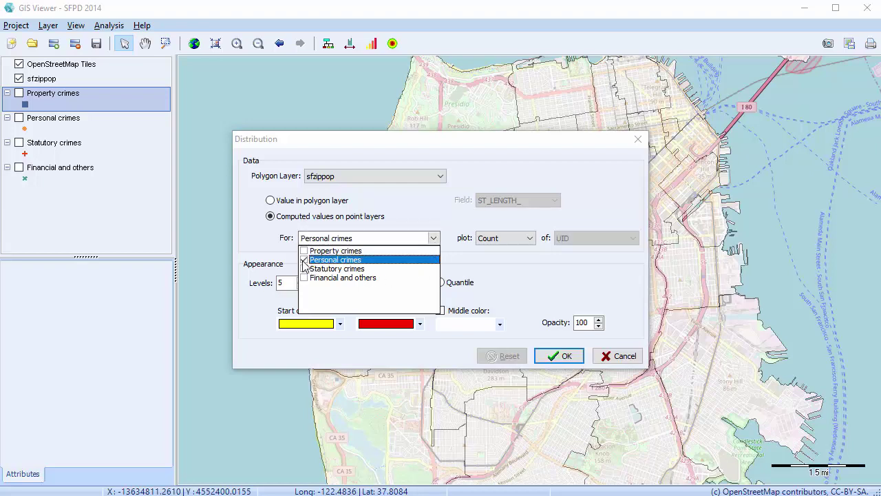
{"action": "left_click", "coordinate": [529, 238]}
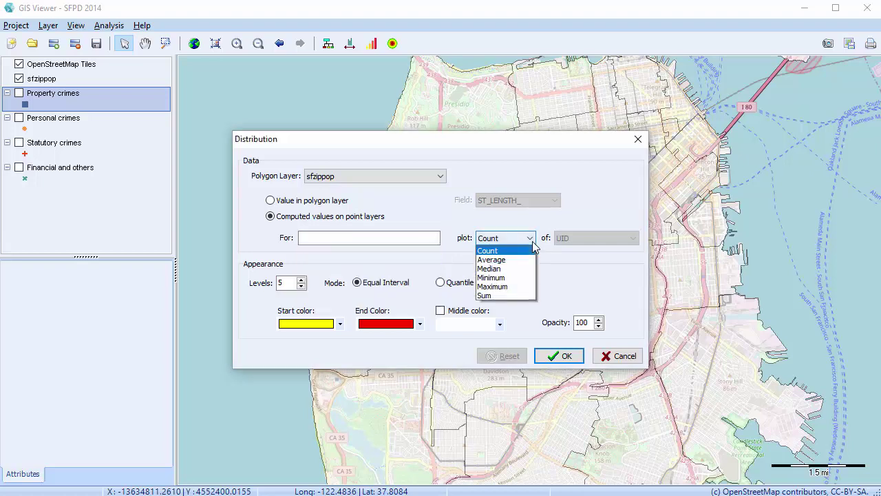
{"action": "left_click", "coordinate": [522, 252]}
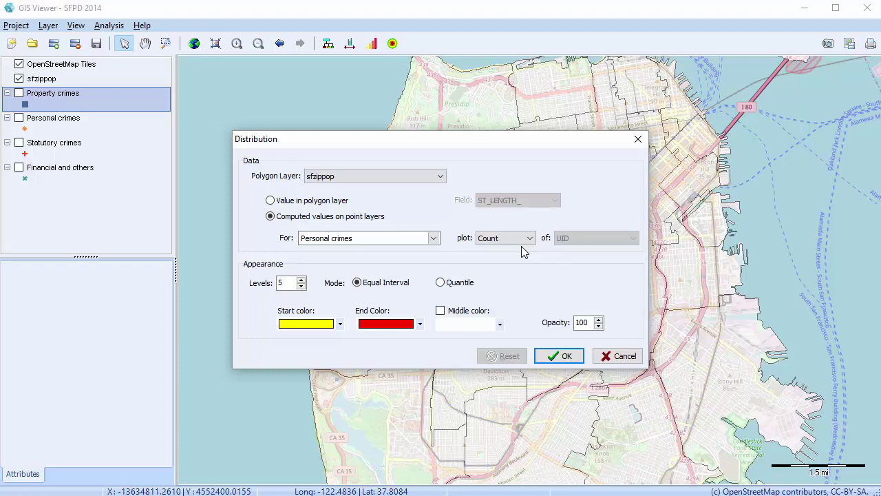
Step: Apply the crime-count shading with a red middle colour and dark brown end colour
{"action": "left_click", "coordinate": [440, 310]}
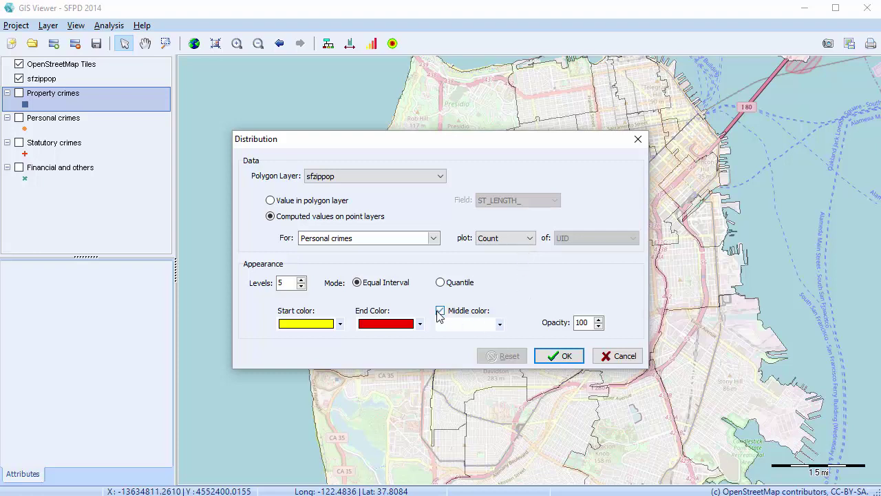
{"action": "left_click", "coordinate": [501, 324]}
{"action": "left_click", "coordinate": [409, 378]}
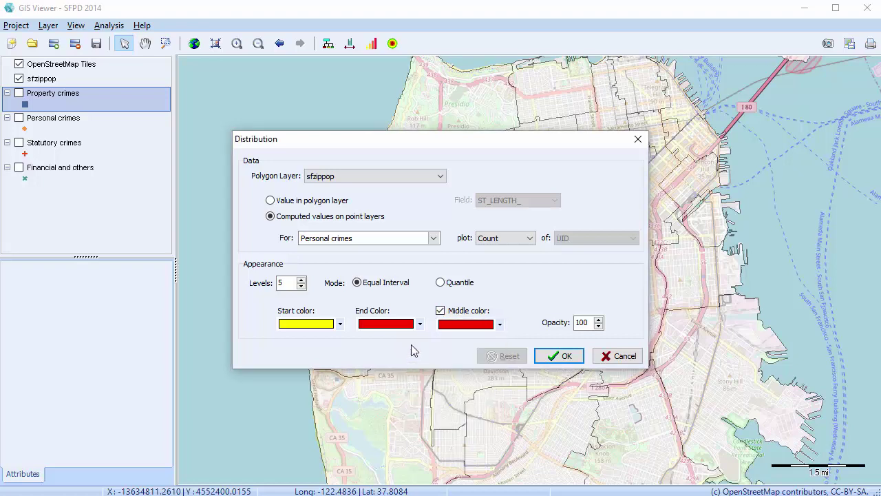
{"action": "left_click", "coordinate": [420, 323]}
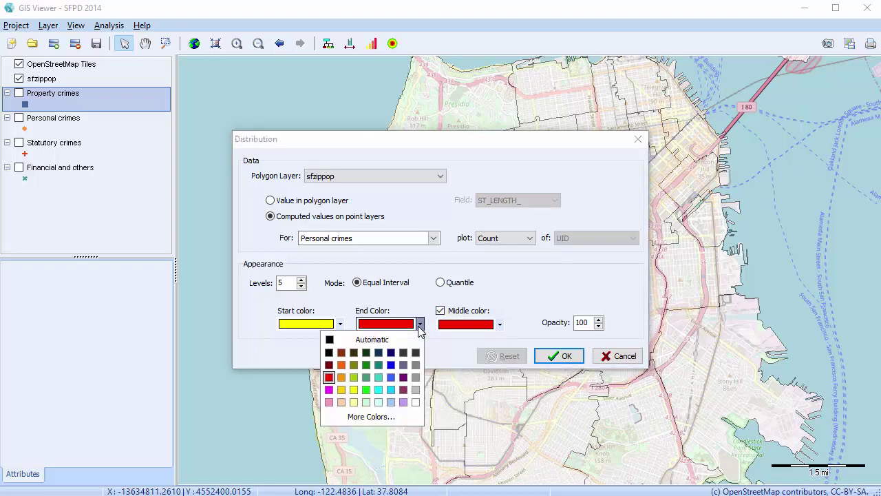
{"action": "left_click", "coordinate": [342, 353]}
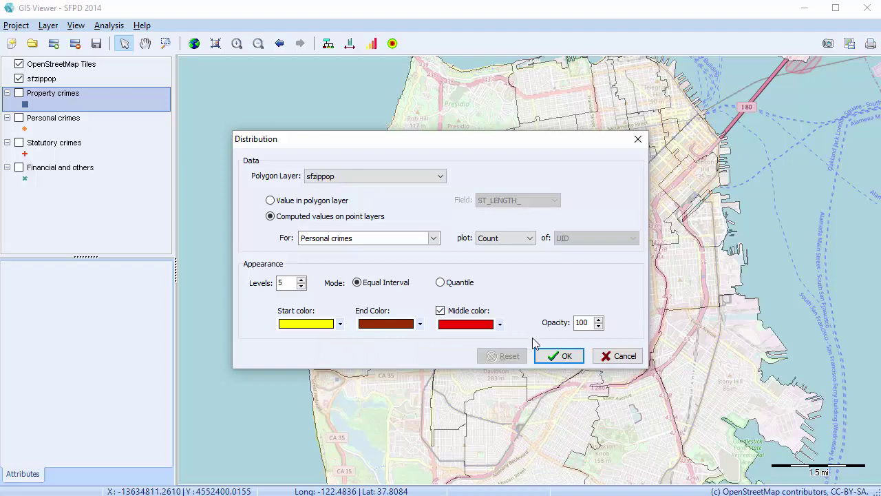
{"action": "left_click", "coordinate": [554, 359]}
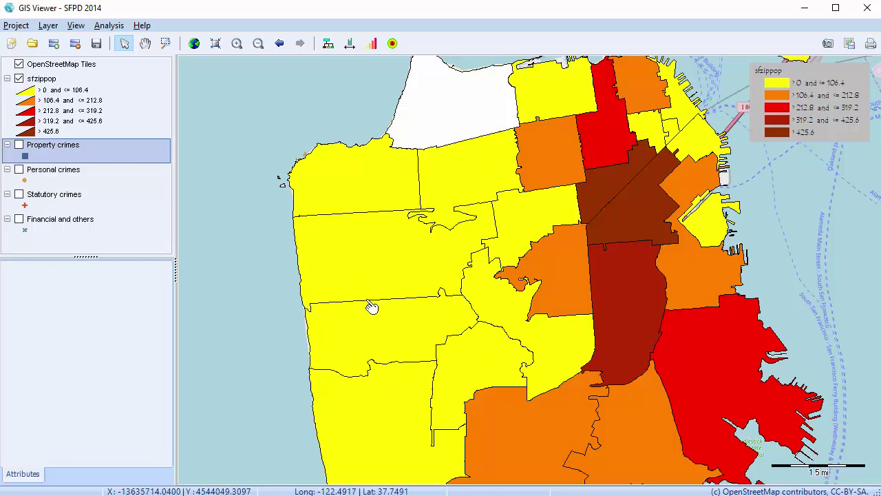
Step: Reopen the Distribution dialog from the toolbar chart icon
{"action": "left_click", "coordinate": [372, 45]}
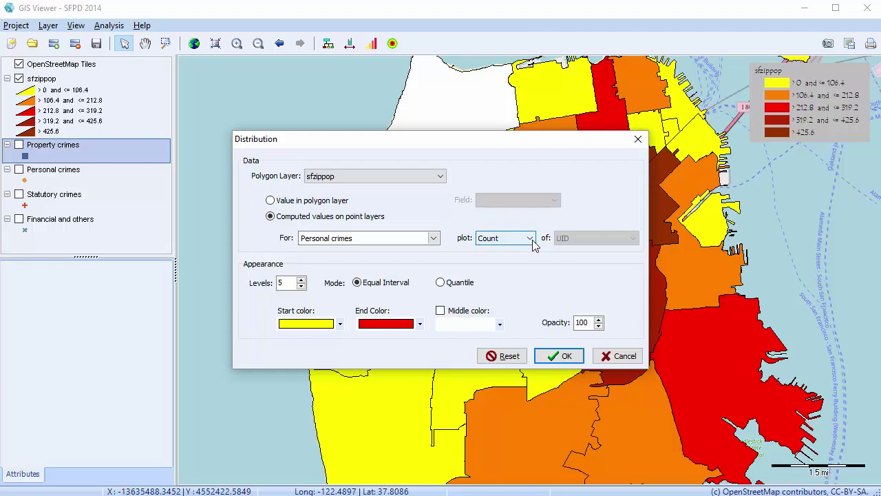
Step: Change the plotted statistic from Count to Average and list the attributes to average
{"action": "left_click", "coordinate": [532, 241]}
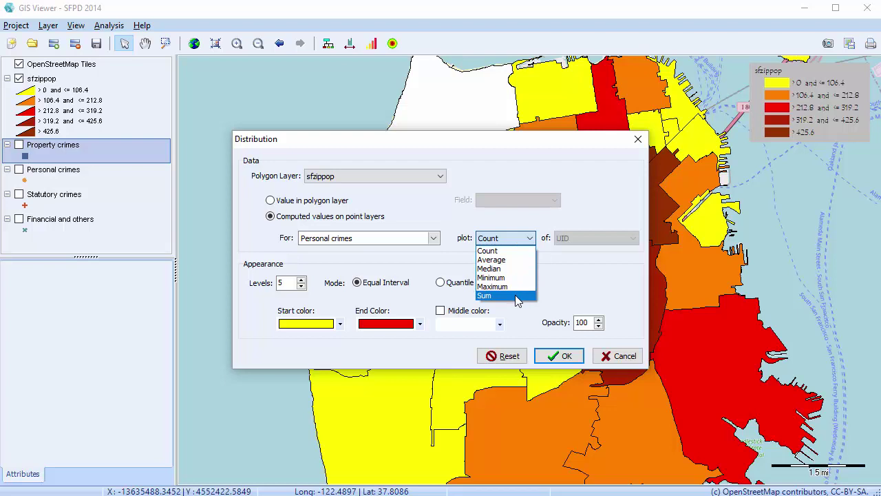
{"action": "left_click", "coordinate": [513, 260]}
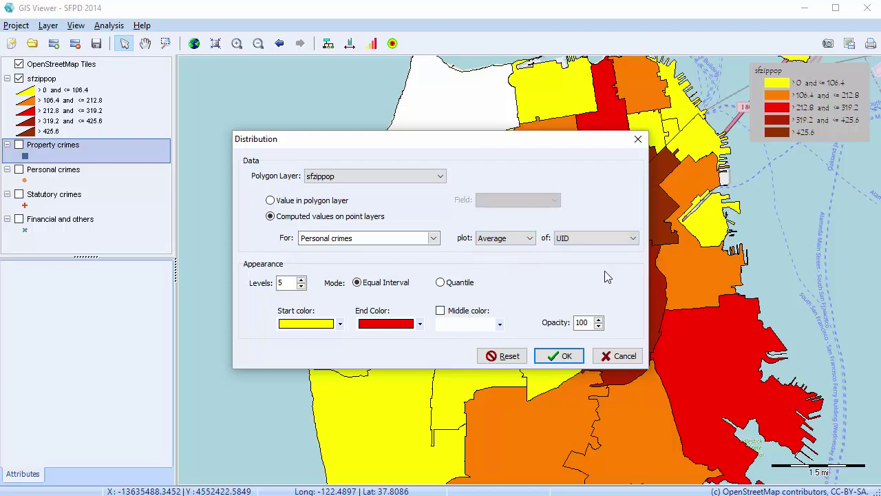
{"action": "left_click", "coordinate": [633, 238]}
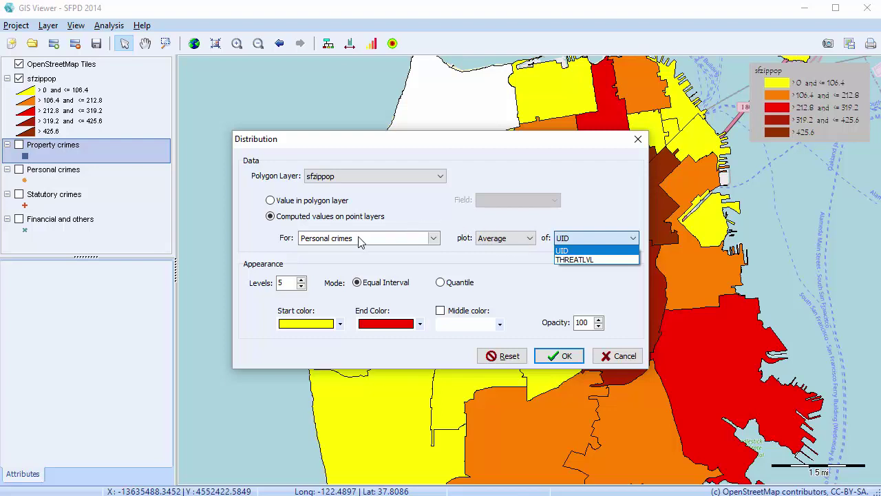
Step: Average THREATLVL, with a red middle colour and a dark brown end colour
{"action": "key", "text": "Escape"}
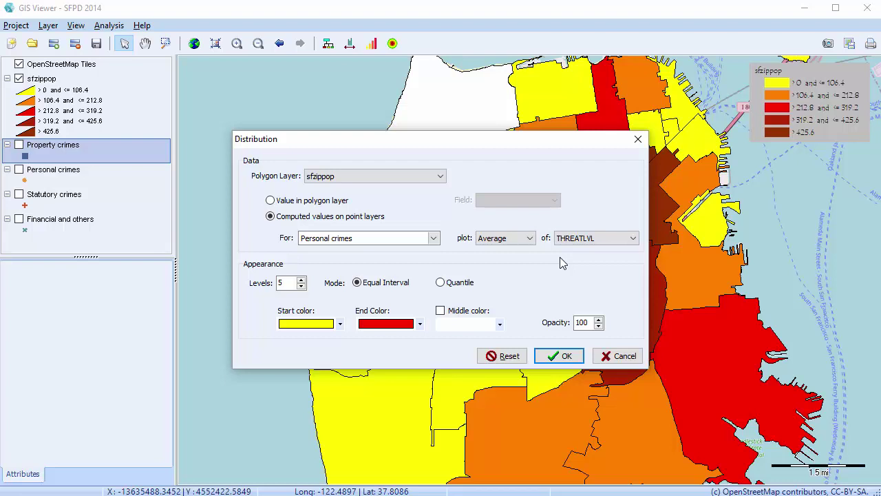
{"action": "left_click", "coordinate": [440, 311]}
{"action": "left_click", "coordinate": [500, 324]}
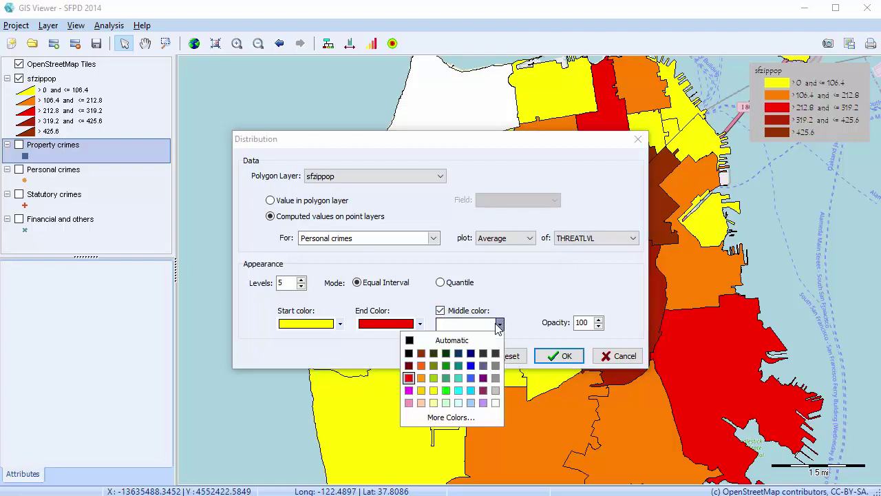
{"action": "left_click", "coordinate": [409, 378]}
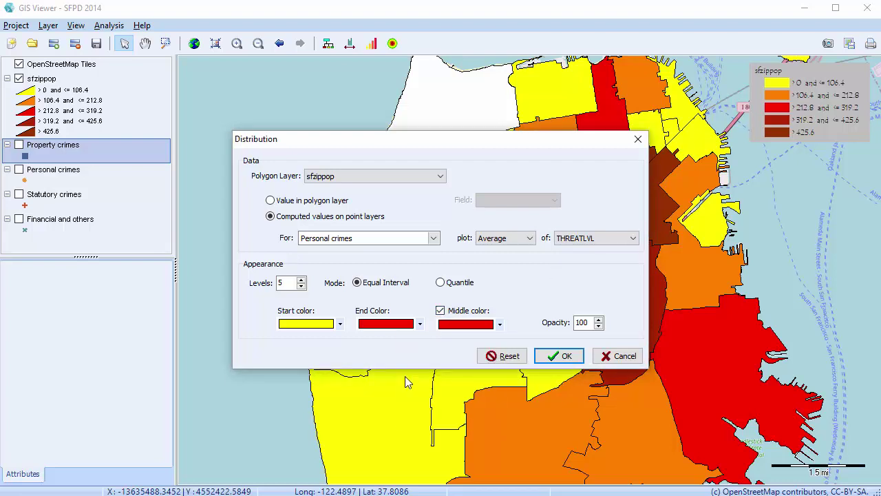
{"action": "left_click", "coordinate": [420, 324]}
{"action": "left_click", "coordinate": [340, 352]}
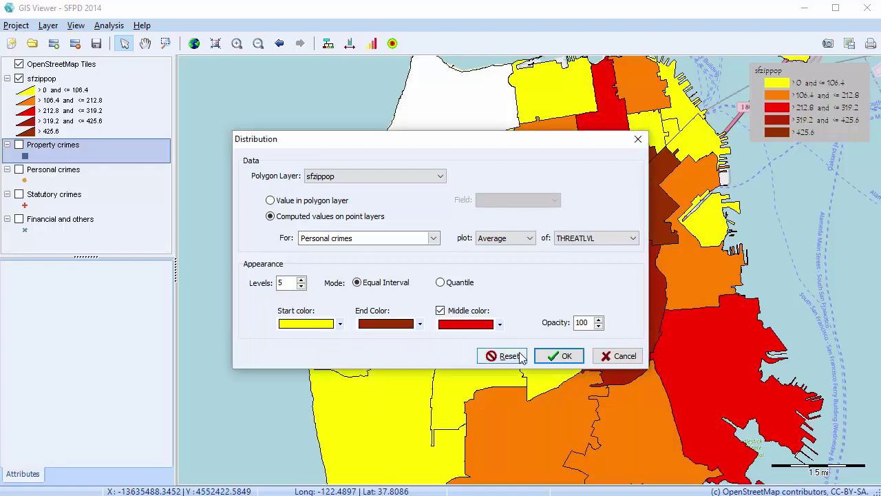
Step: Run the THREATLVL distribution to shade the zip polygons by average threat level
{"action": "left_click", "coordinate": [560, 360]}
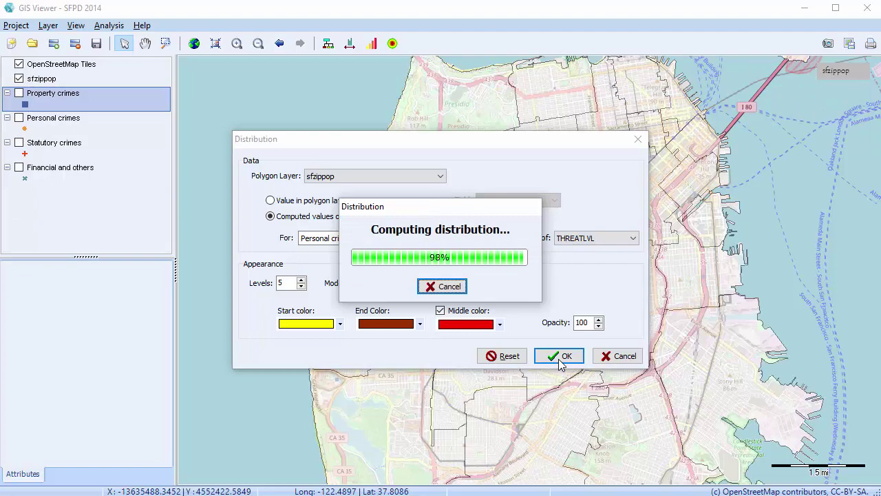